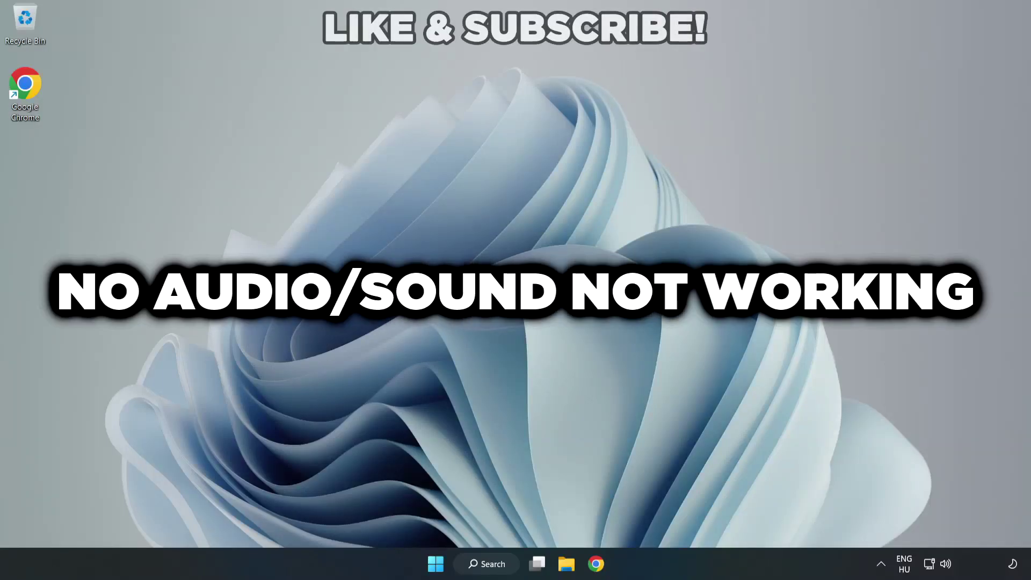
Switch the audio output from CABLE Input to Speakers (High Definition Audio Device) in quick settings
click(948, 565)
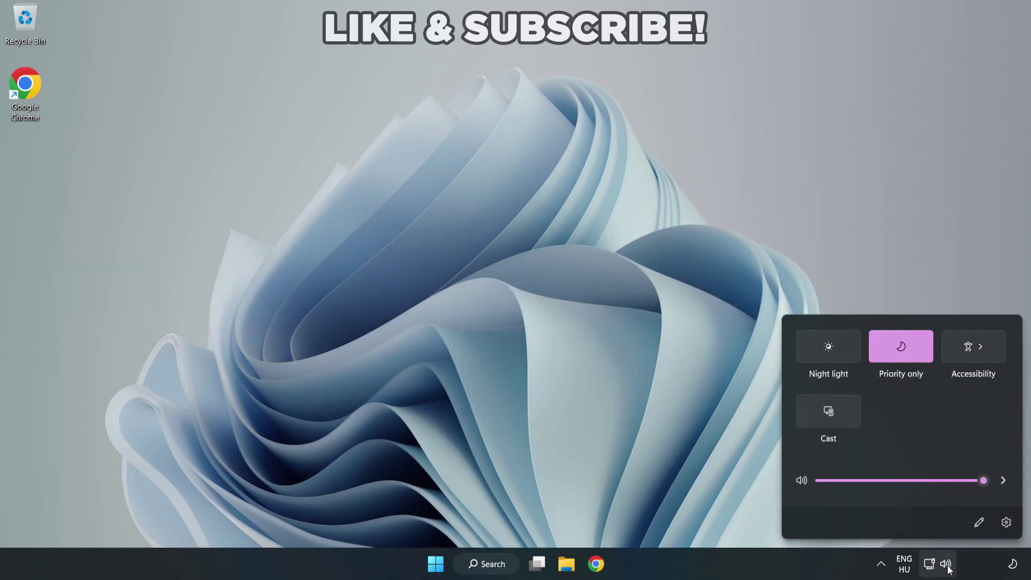
click(1002, 482)
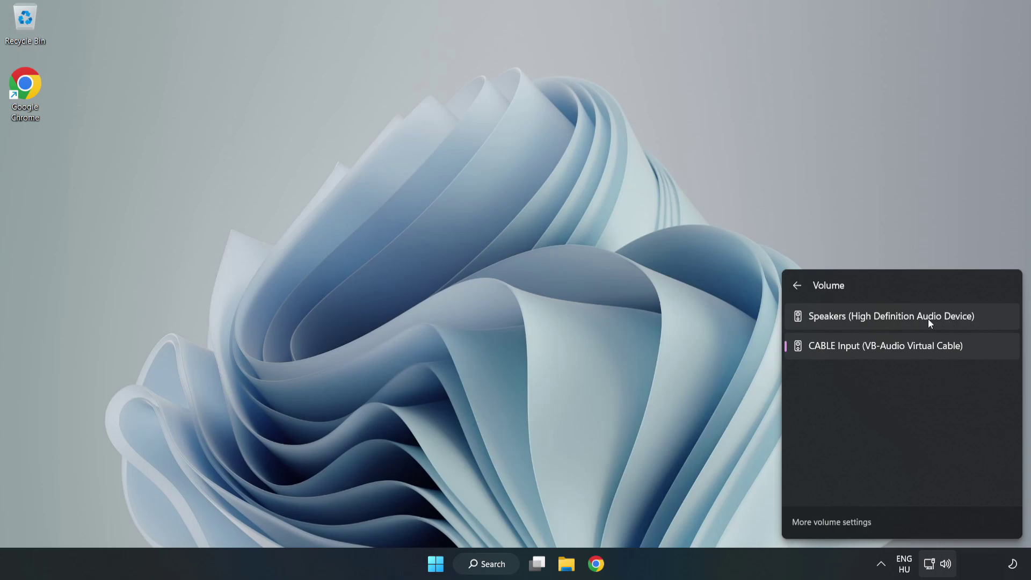
click(995, 320)
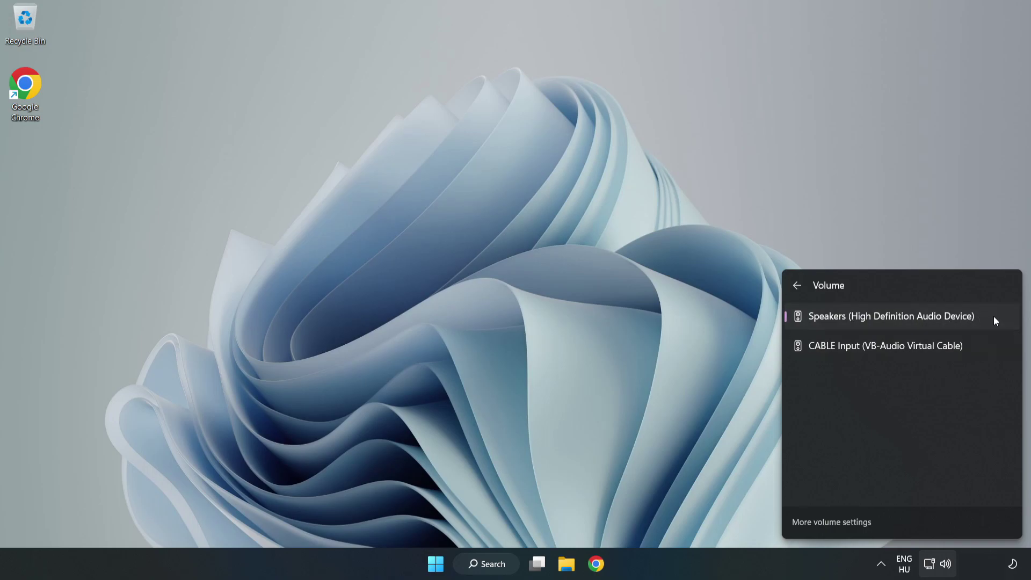
click(500, 277)
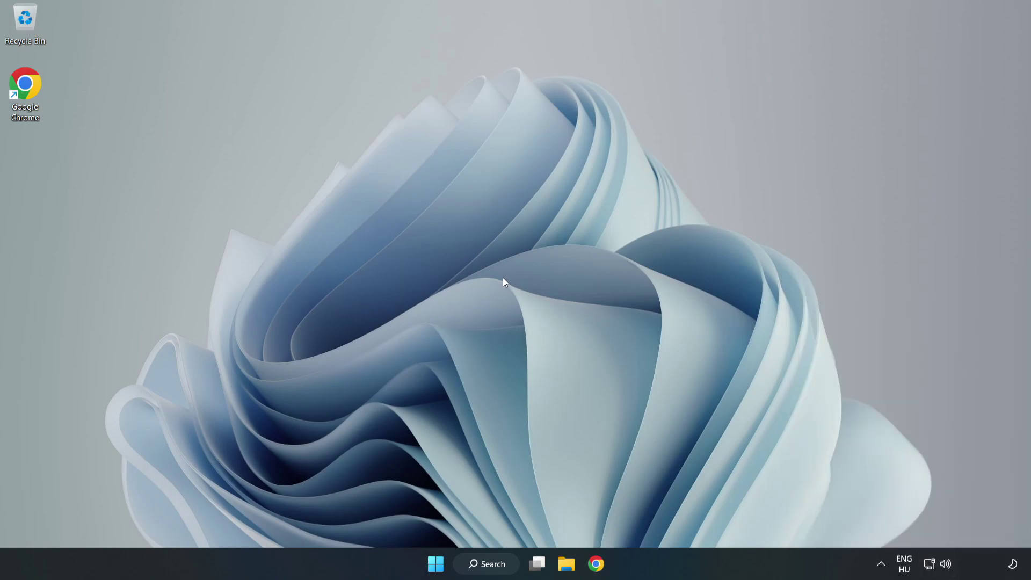
Reset sound devices and app volumes to defaults in the Volume mixer, then close Settings
right_click(947, 565)
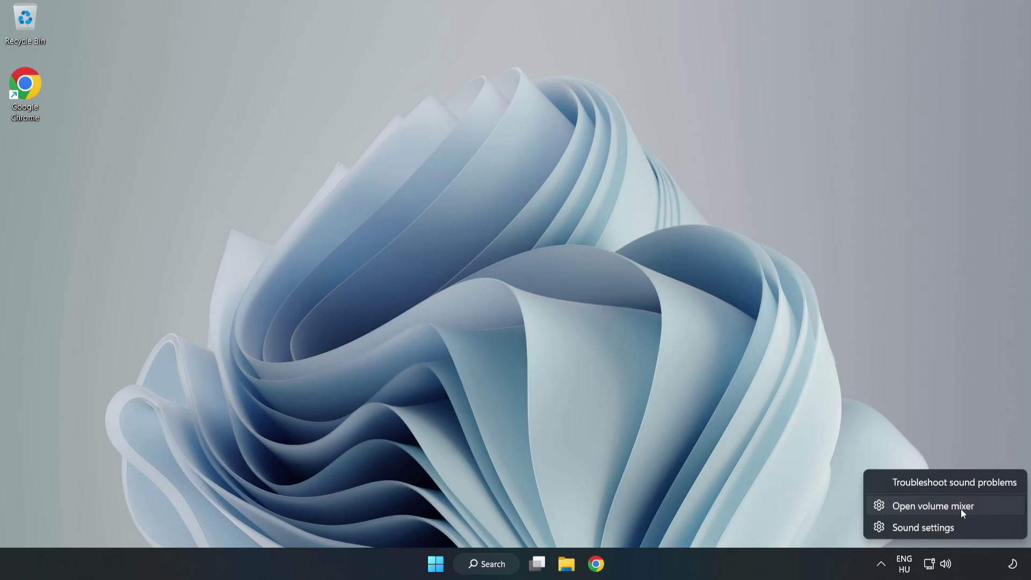
click(990, 508)
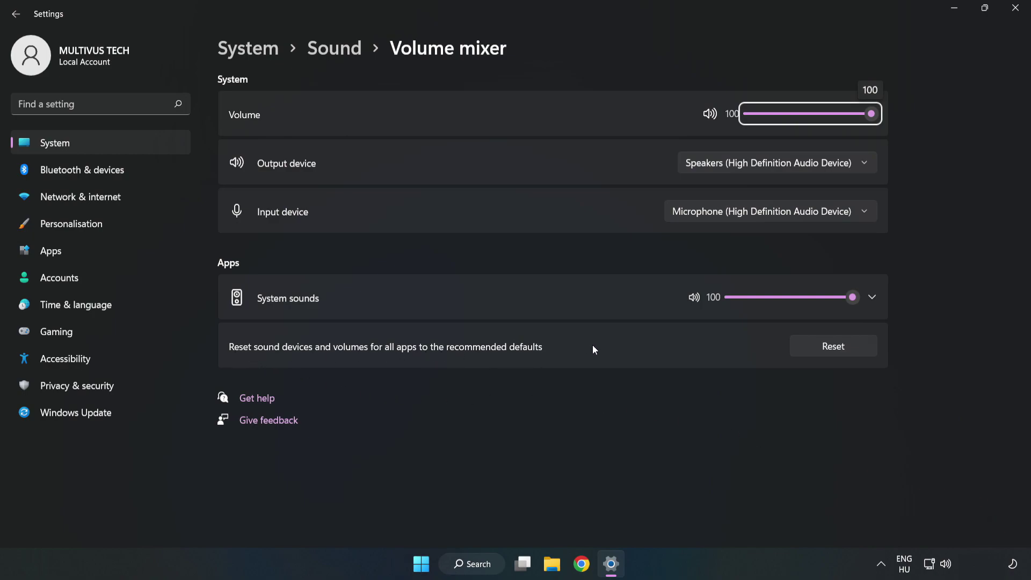
click(846, 354)
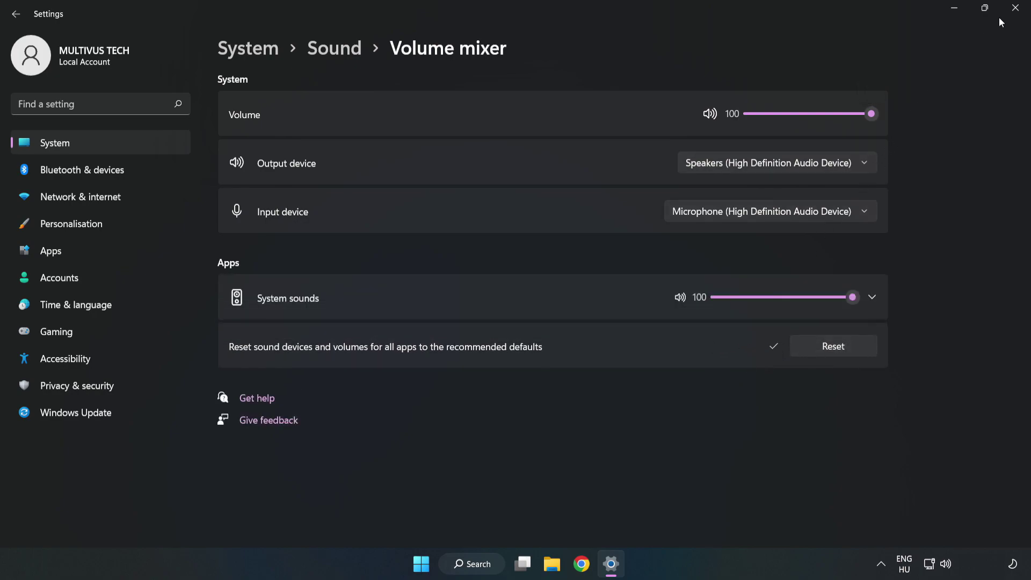
click(1015, 11)
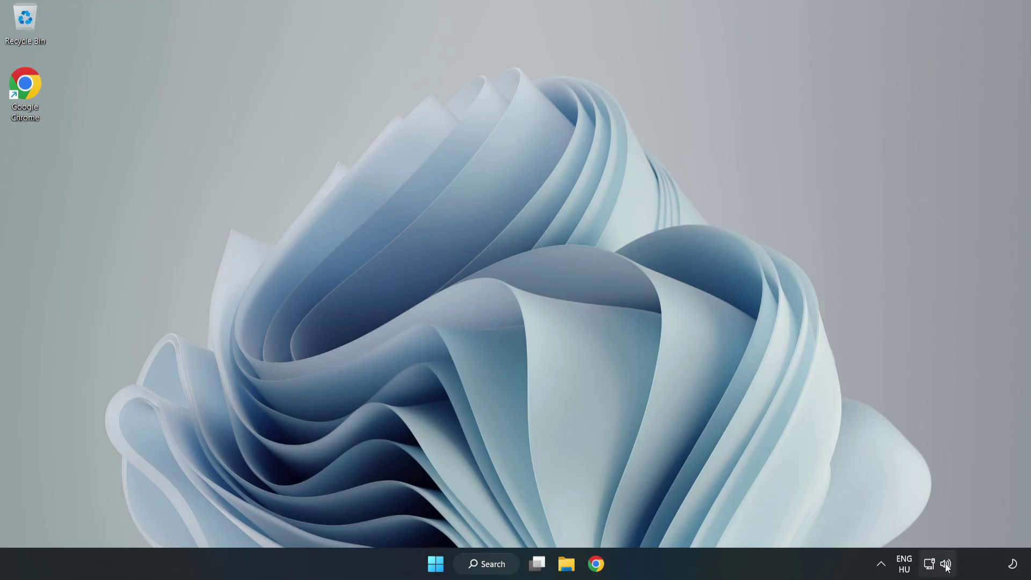
Open the Sound settings page from the tray speaker icon and scroll down to the Advanced section
right_click(947, 567)
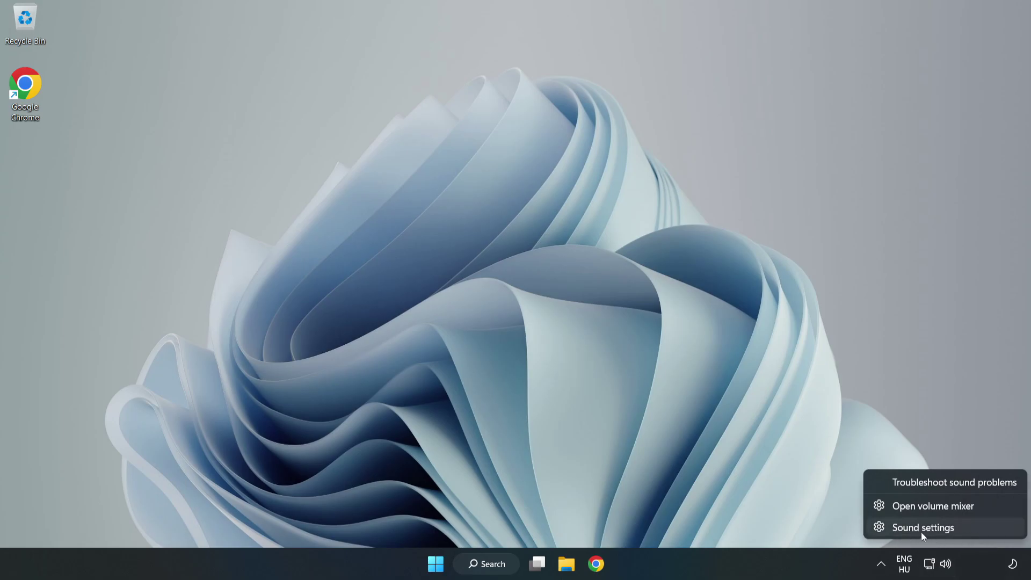
click(960, 531)
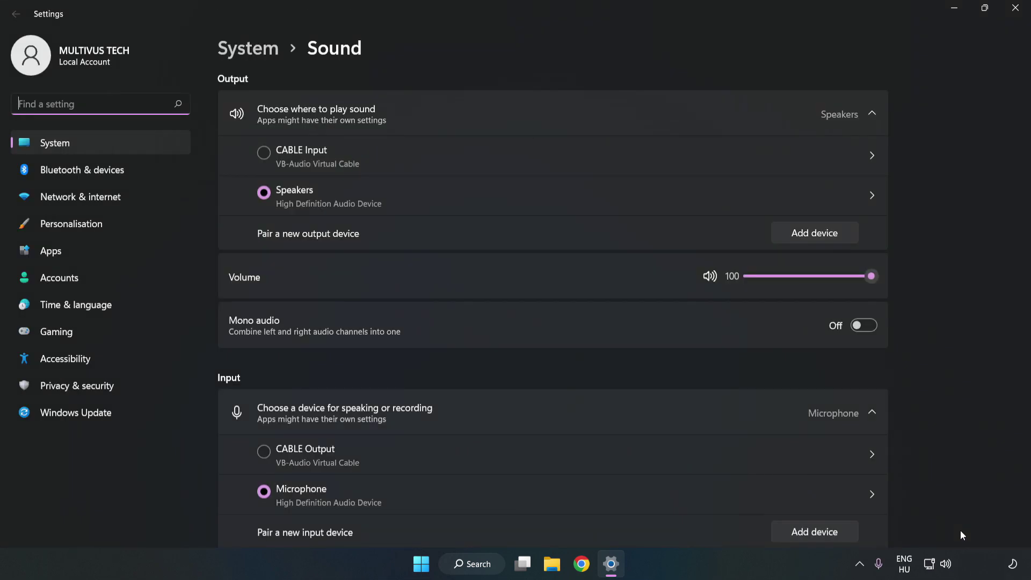
click(873, 277)
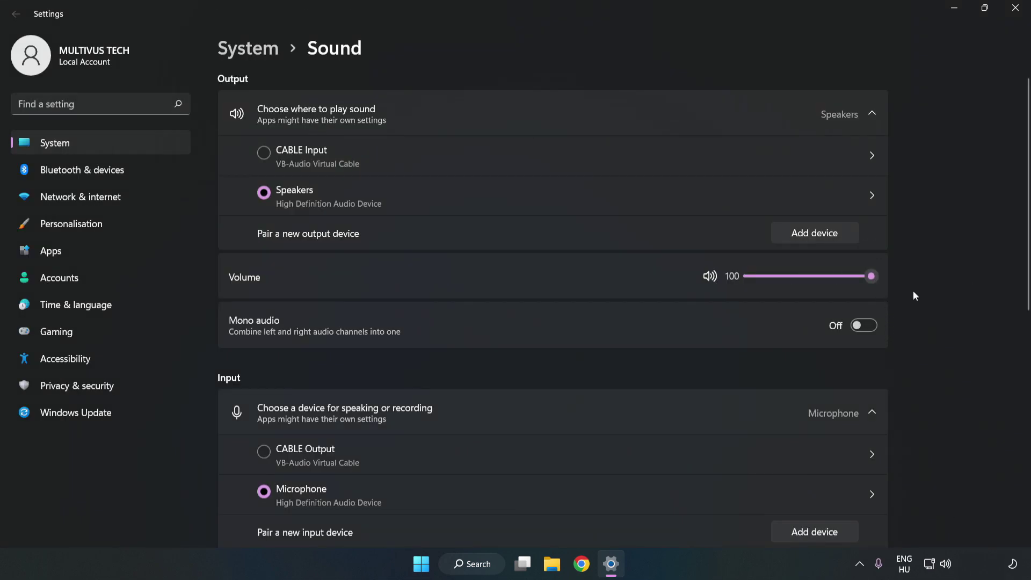
scroll(1006, 258, down, 5)
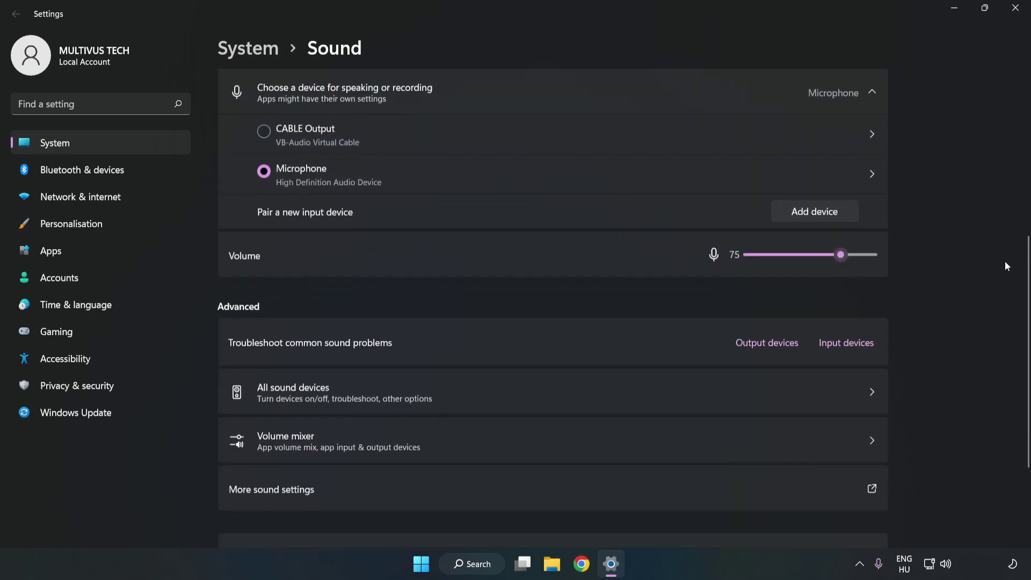
scroll(1006, 266, down, 1)
scroll(1005, 271, down, 2)
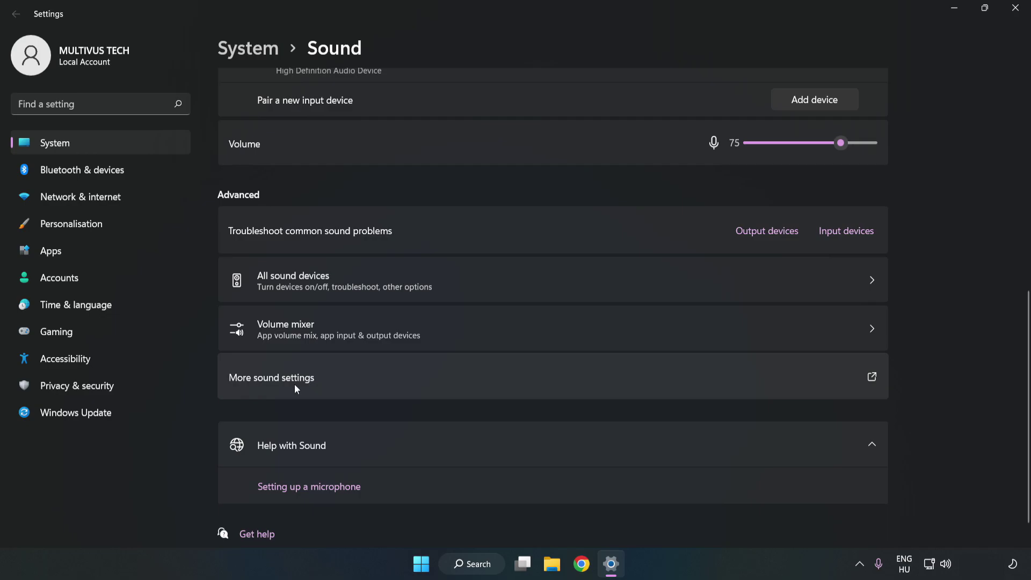
Open the classic Sound dialog via More sound settings and disable the CABLE Input playback device
click(448, 385)
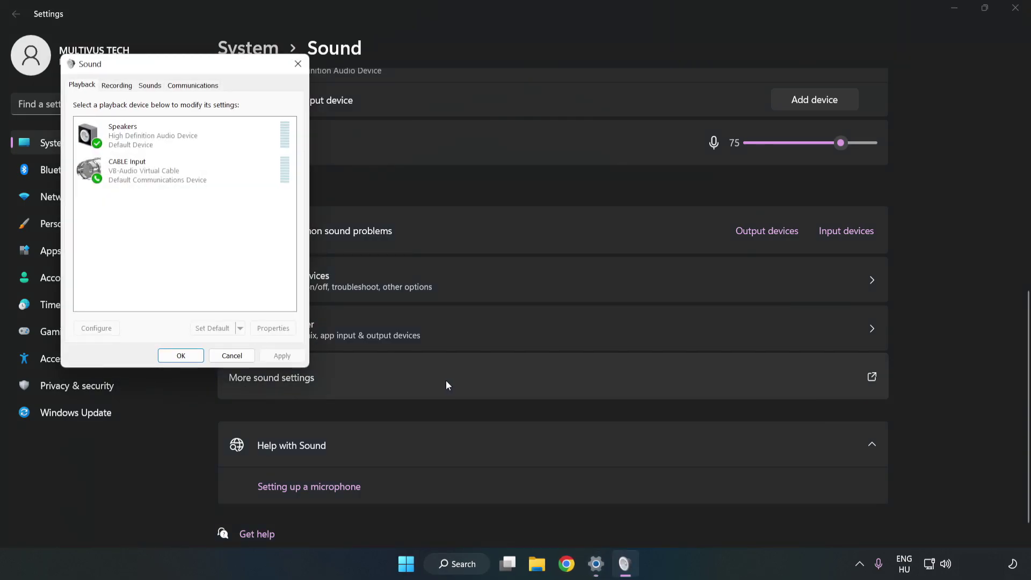
drag(218, 70, 533, 133)
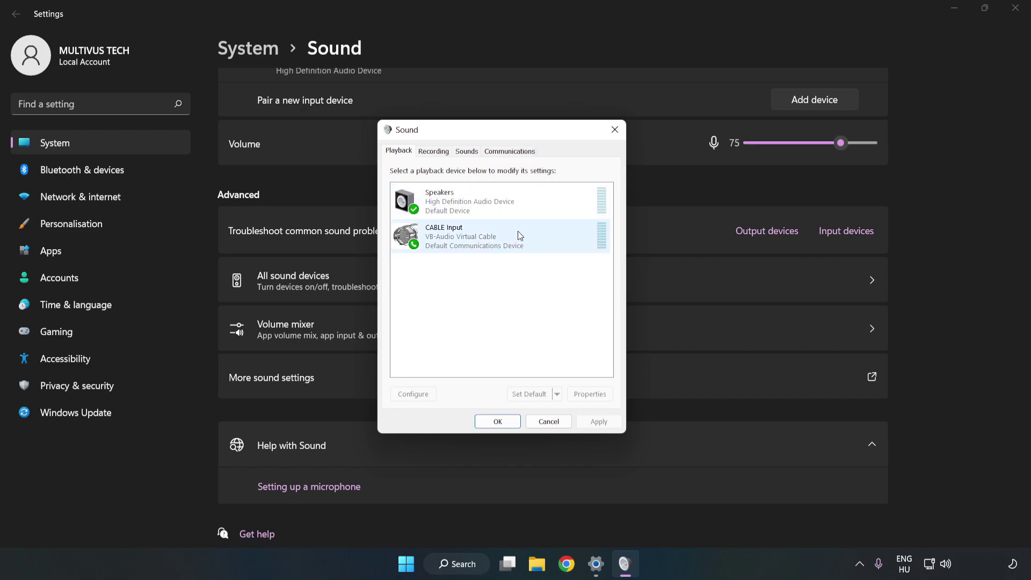
click(412, 236)
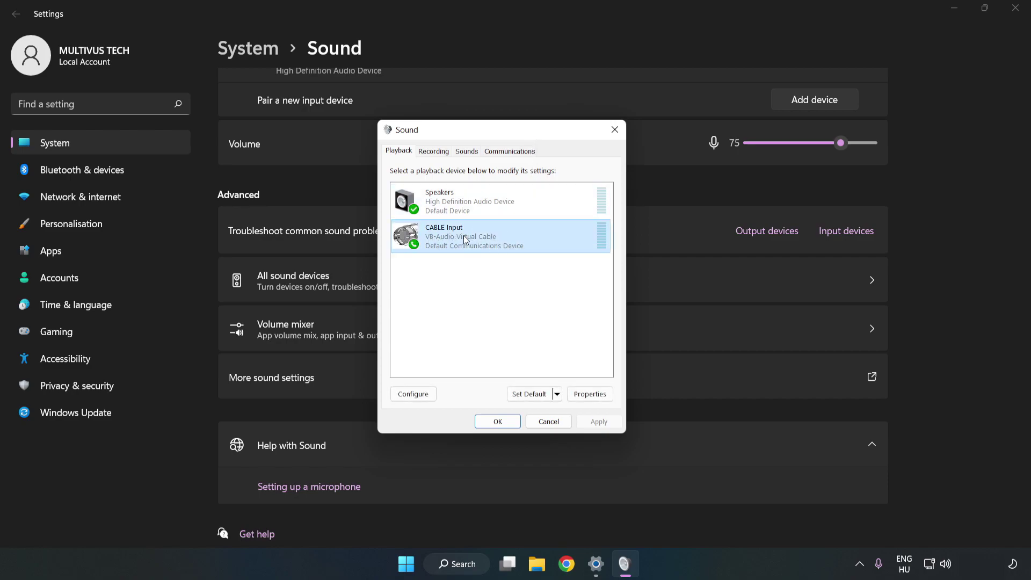
right_click(516, 237)
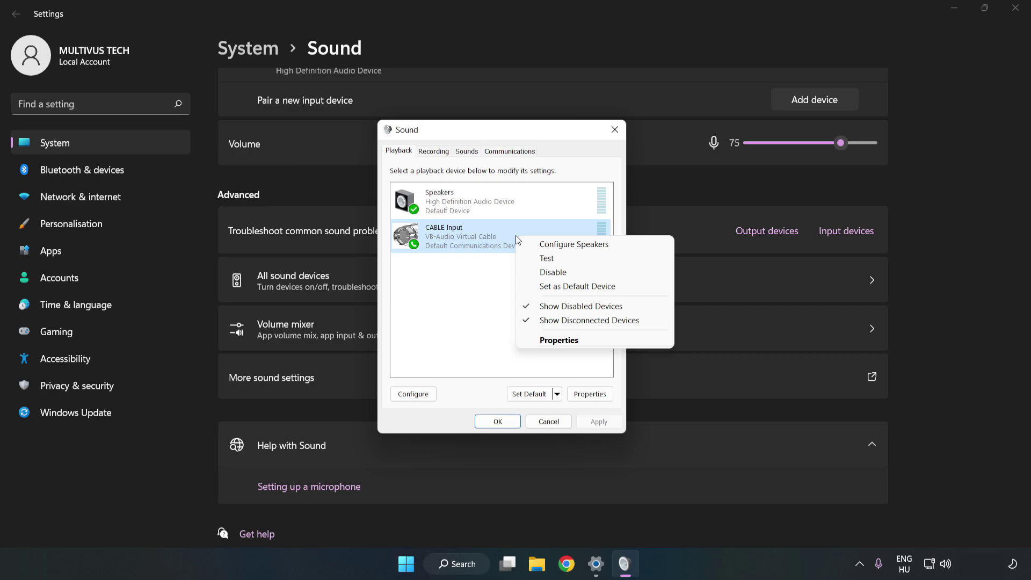
click(578, 273)
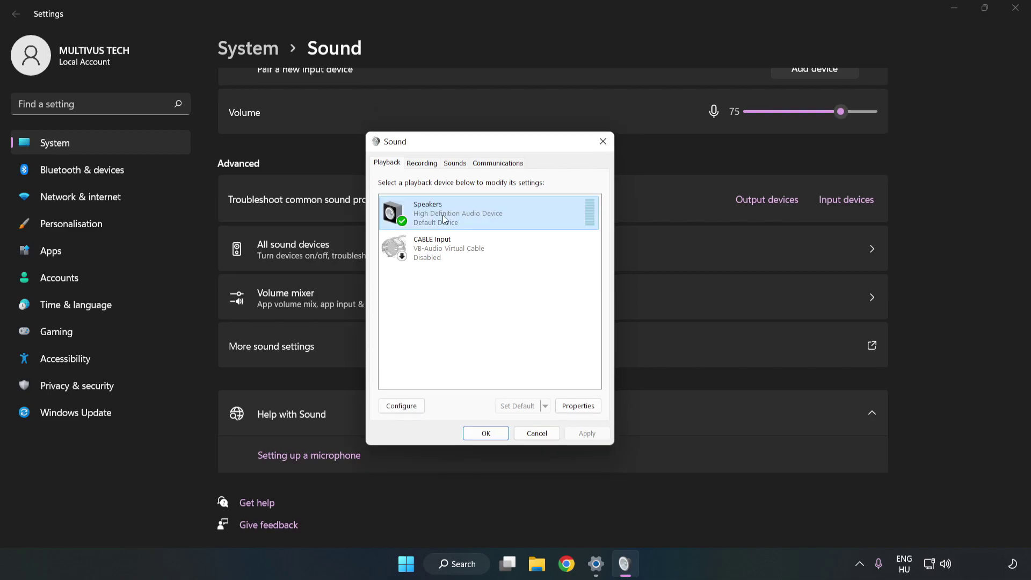
Configure Speakers as 7.1 Surround, keeping all optional and full-range speakers ticked
right_click(527, 214)
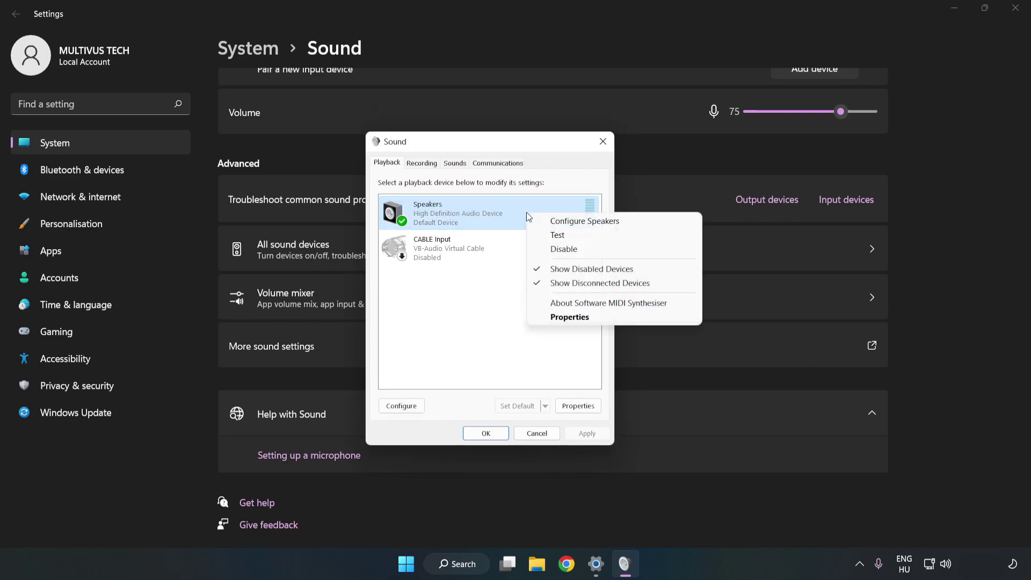
click(586, 221)
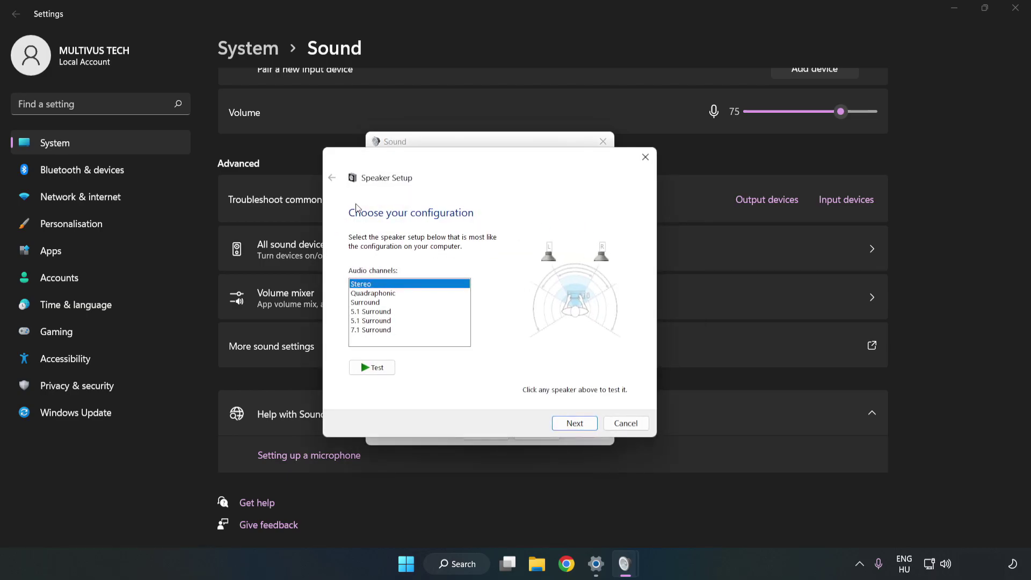
click(382, 295)
click(380, 332)
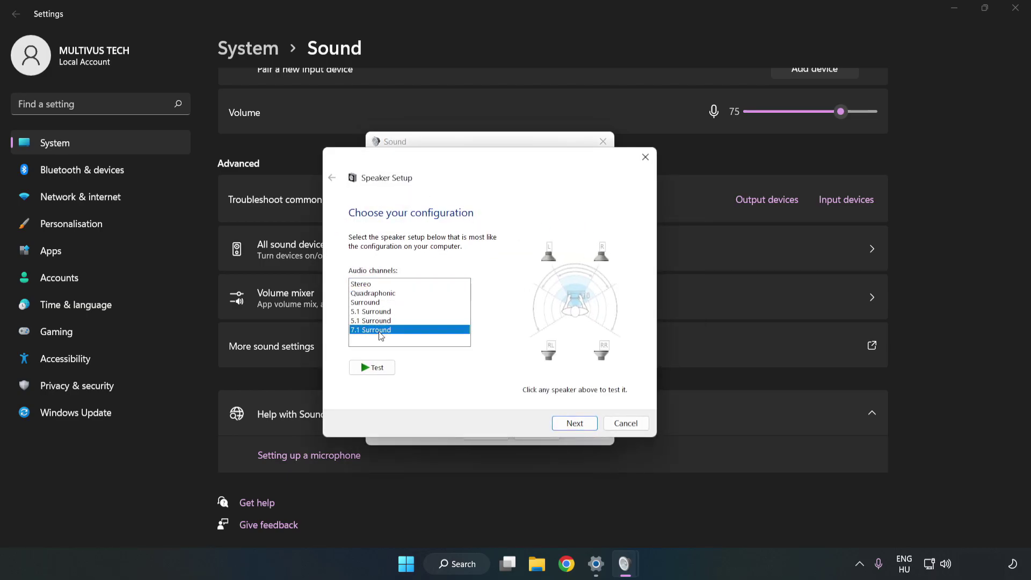
click(575, 424)
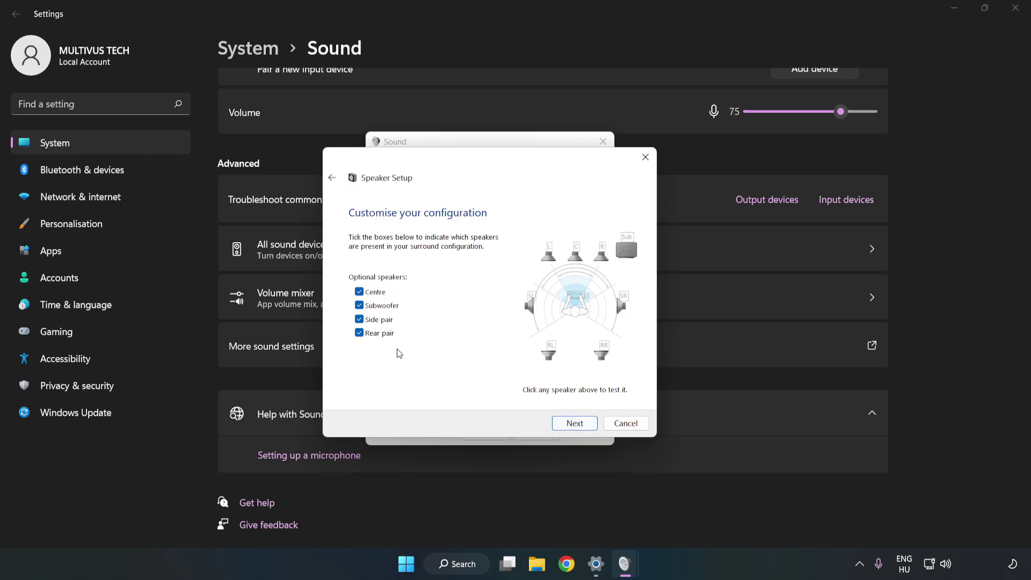
click(574, 424)
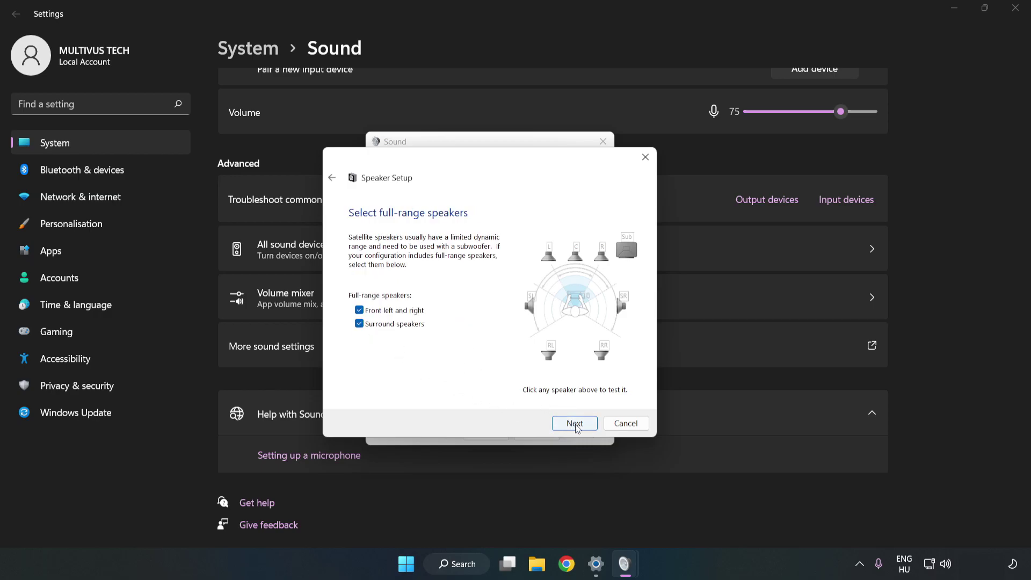
click(575, 424)
click(575, 424)
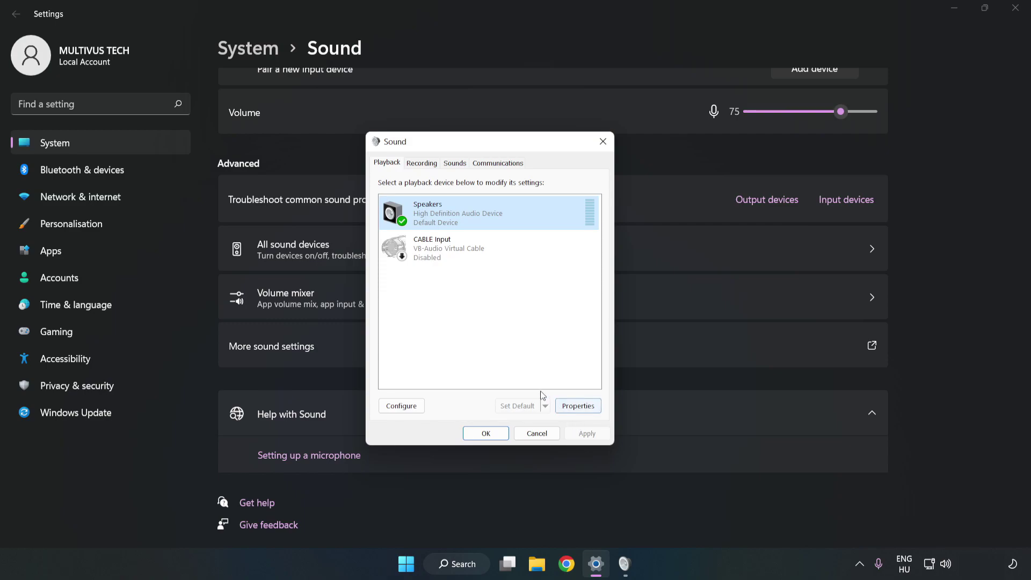
Open Speakers Properties and tick Disable all enhancements
click(586, 413)
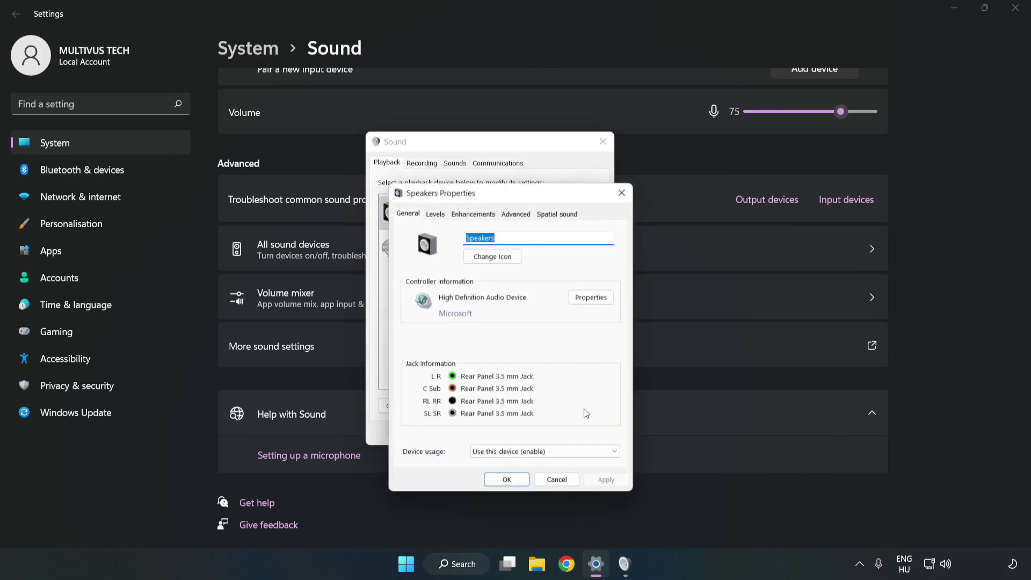
drag(514, 194, 489, 146)
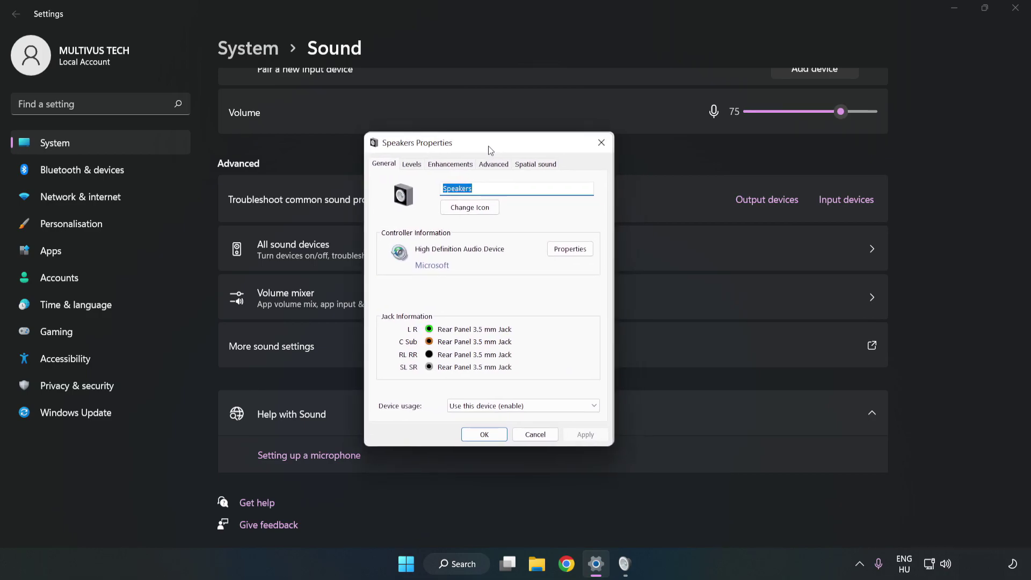
click(450, 164)
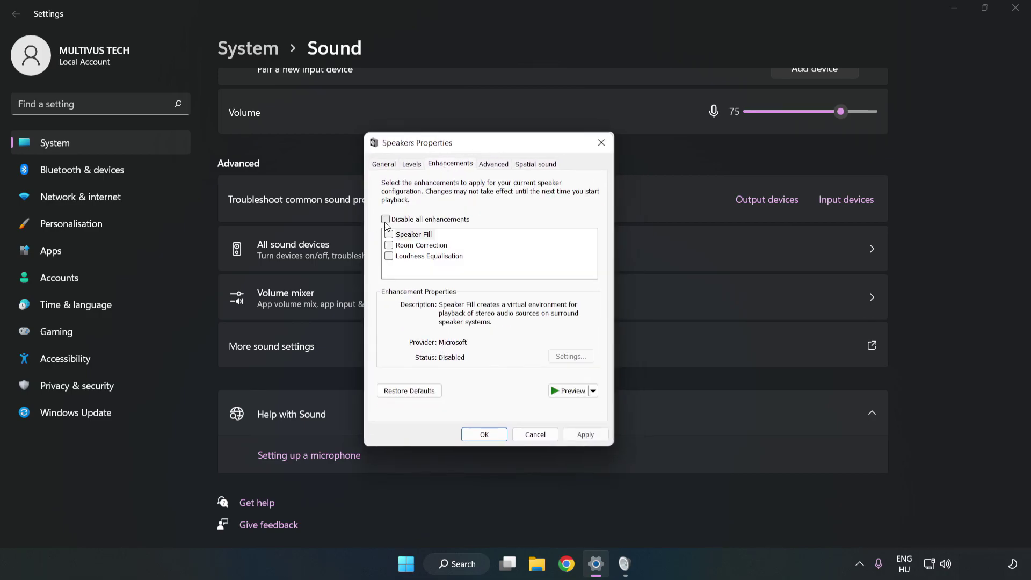
click(386, 219)
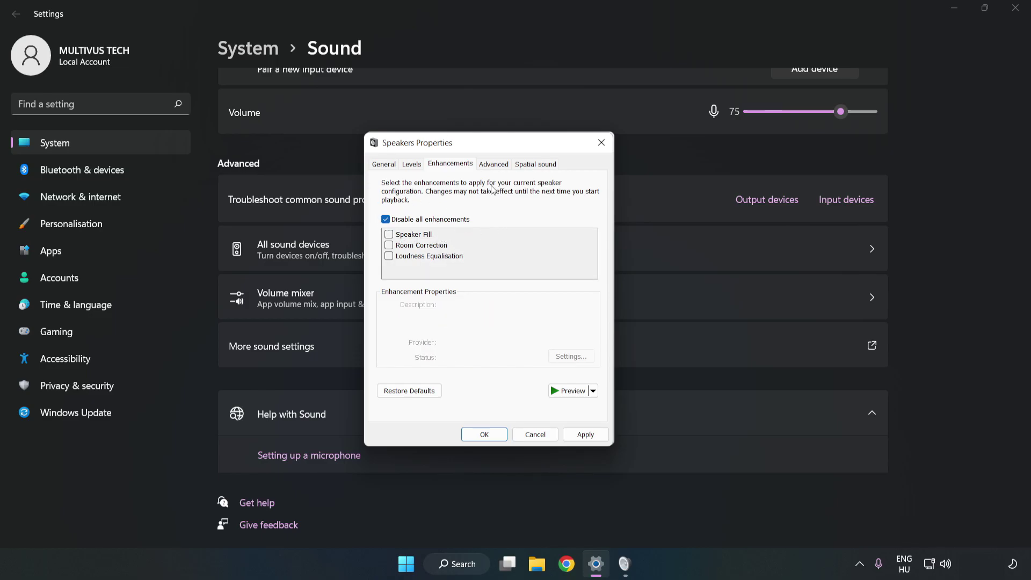
Set the default format to 16 bit, 48000 Hz (DVD Quality), then Apply and OK
click(495, 166)
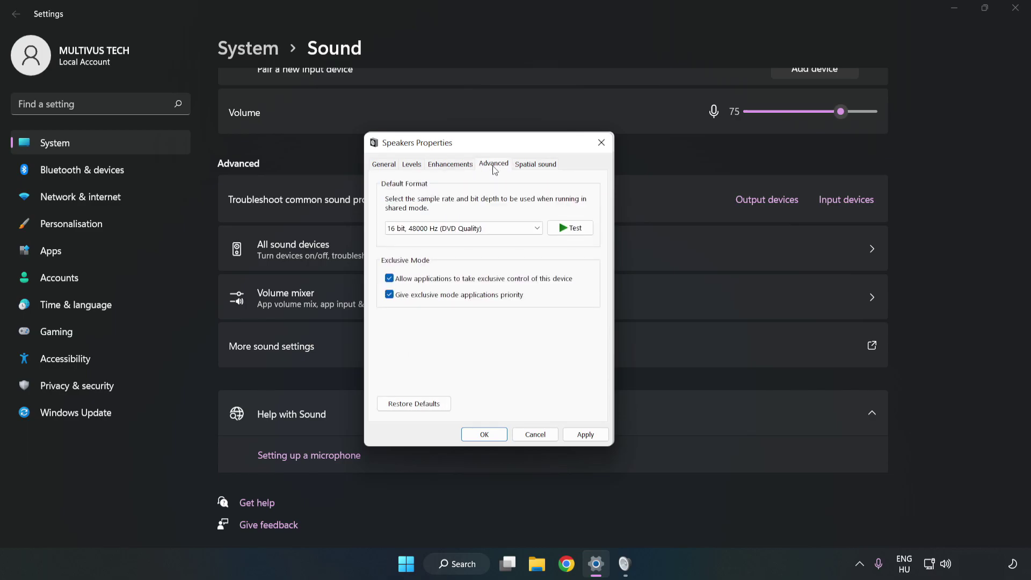
click(496, 232)
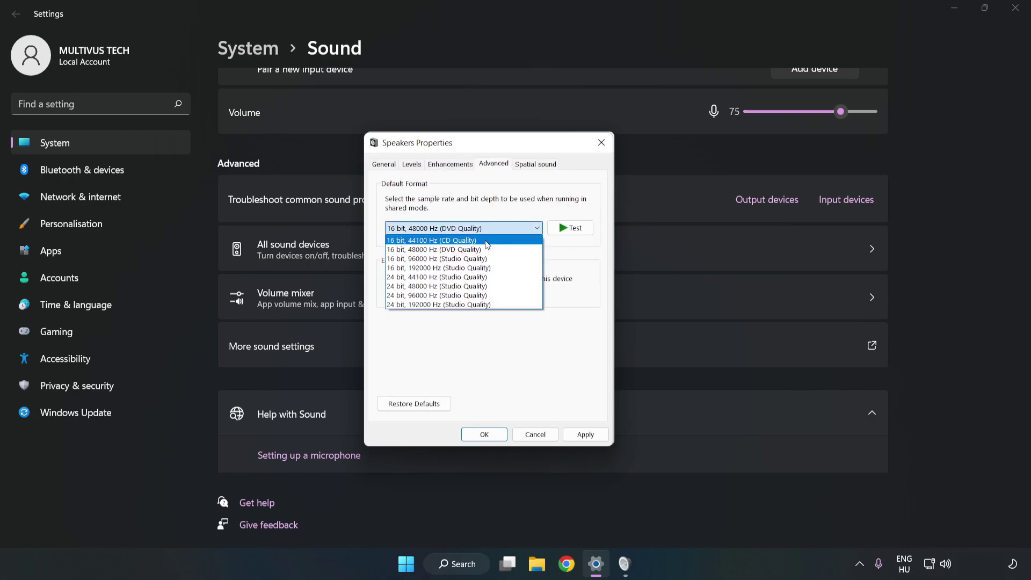
click(481, 251)
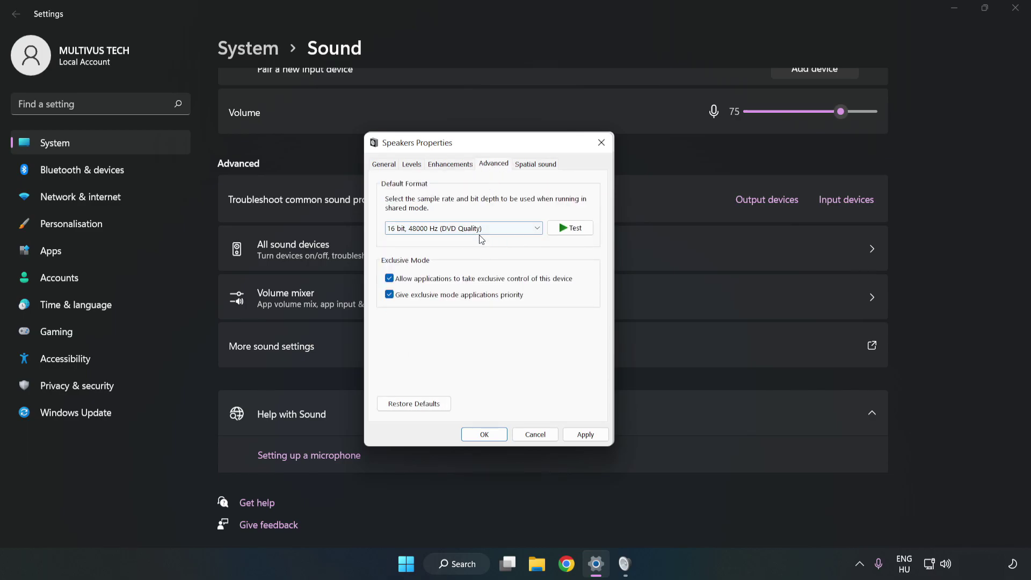
click(586, 433)
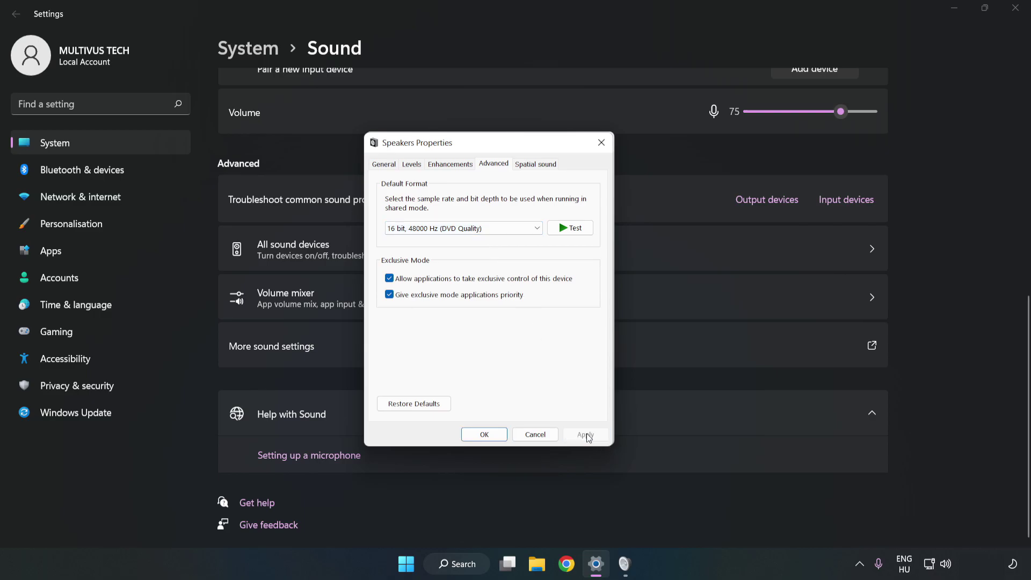
click(484, 435)
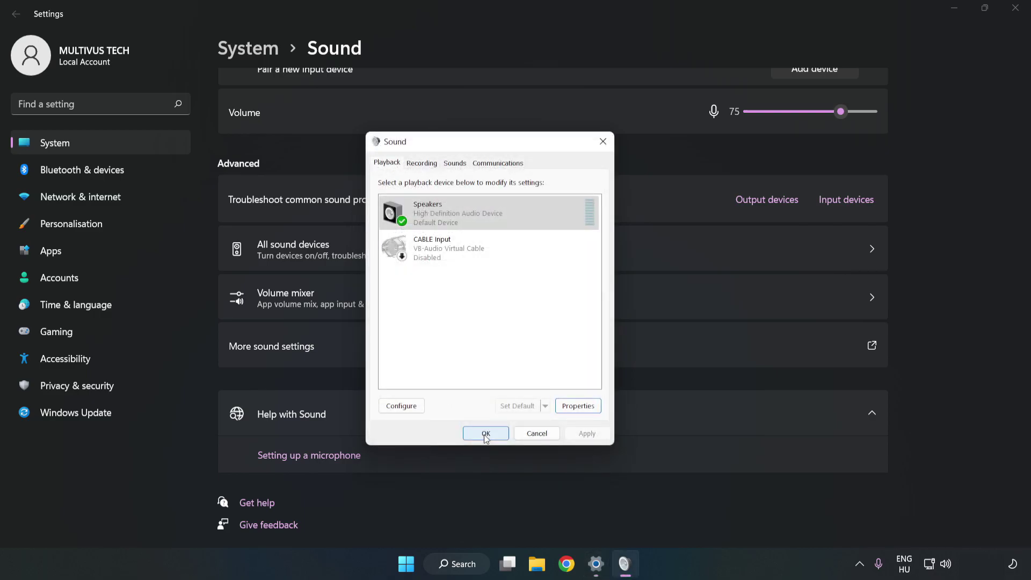
Close the Sound dialog and Settings, then bring up the power options to restart
click(484, 432)
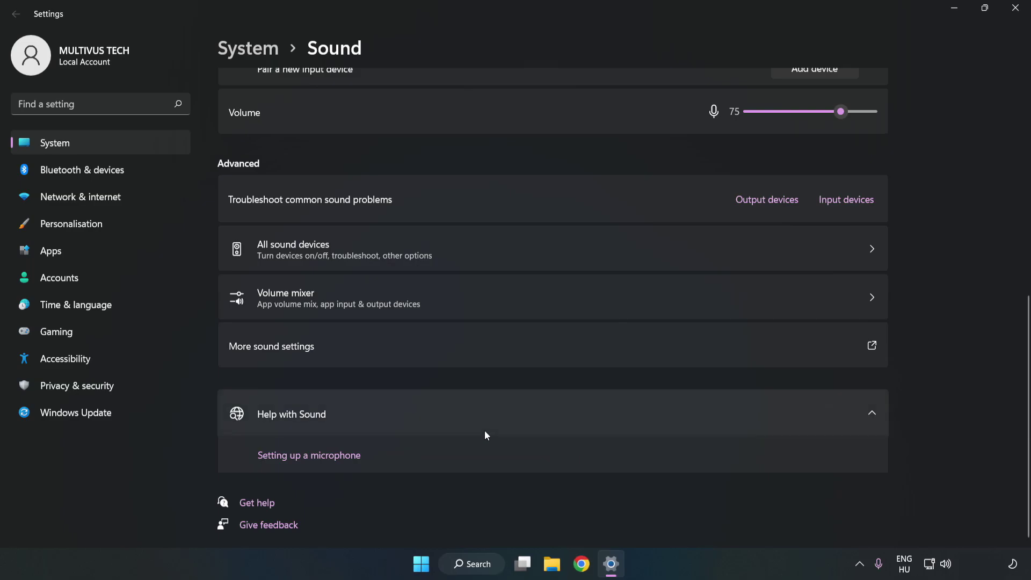
click(1010, 9)
click(435, 563)
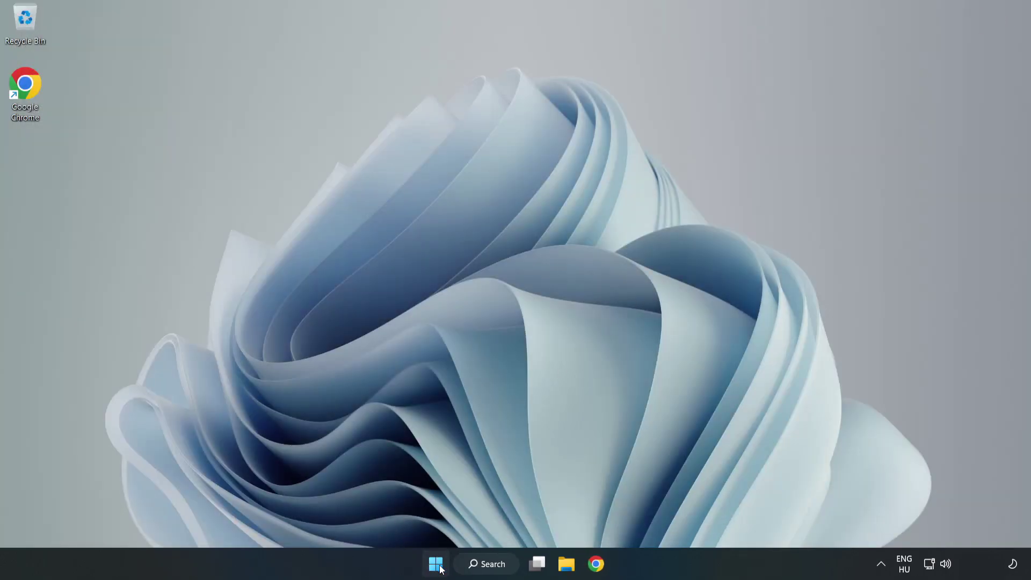
click(683, 518)
Search for 'device manager' and launch Device Manager from the results
click(509, 564)
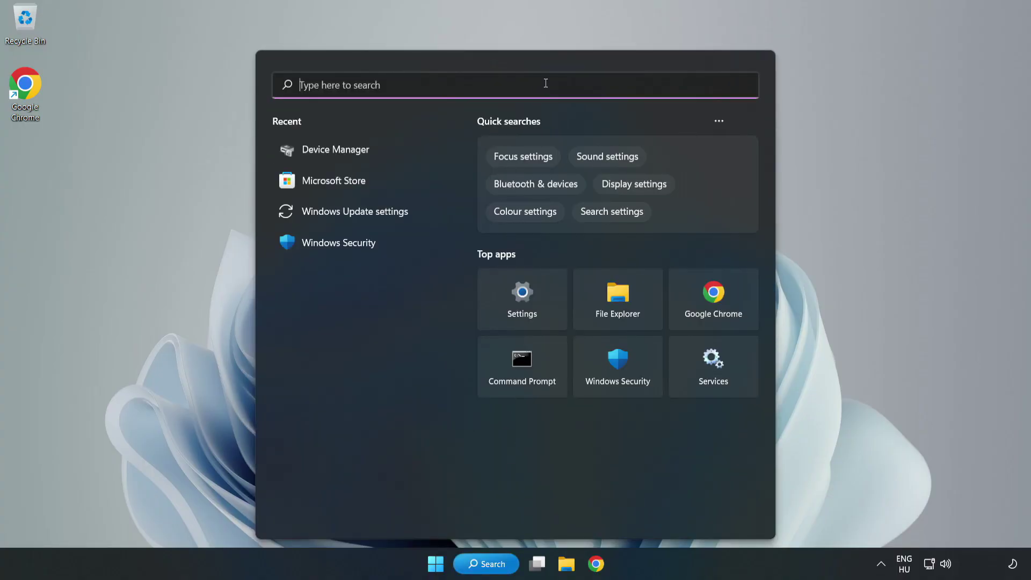
text(device mag)
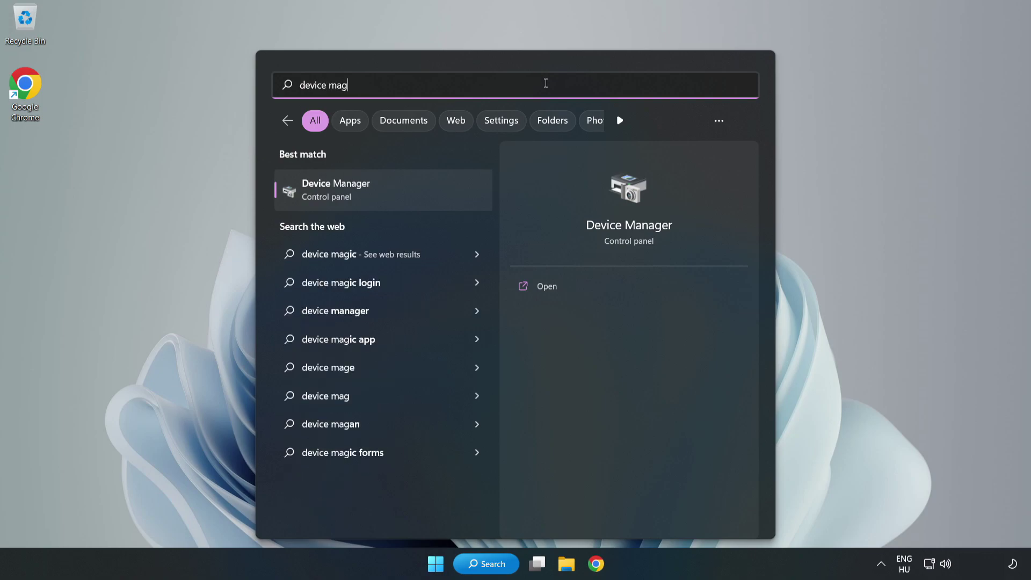
key(BackSpace)
text(nager)
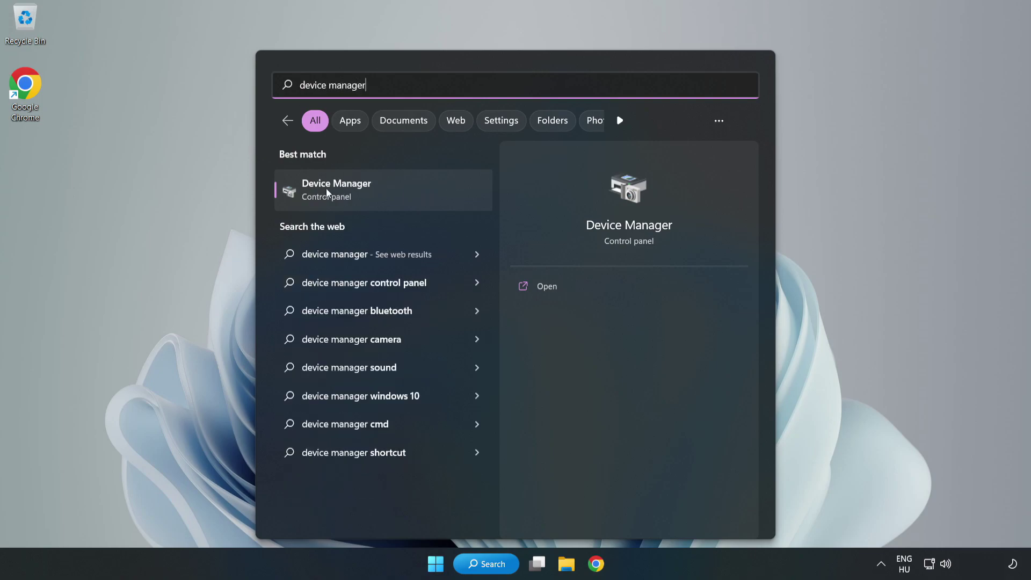
click(400, 189)
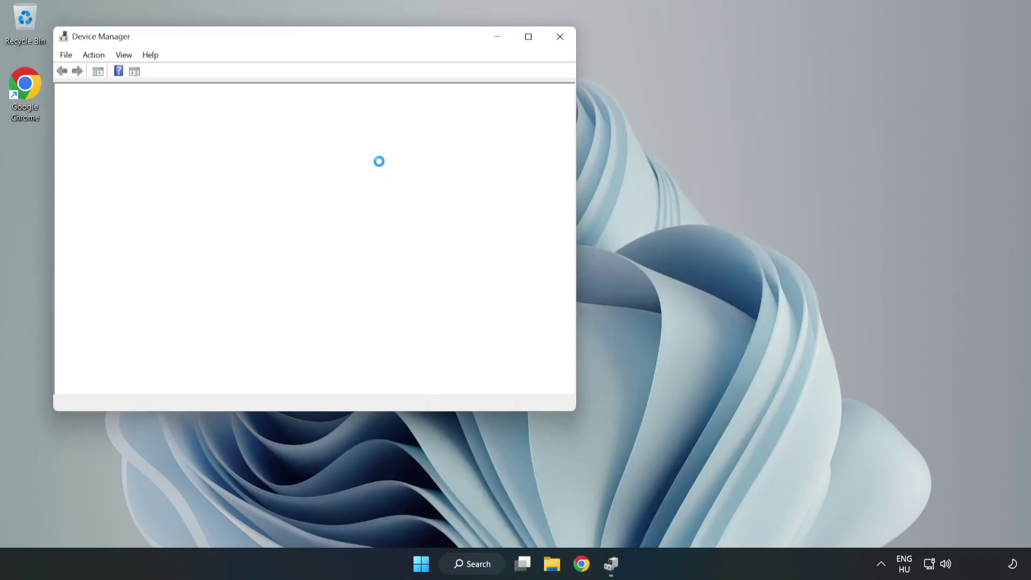
Expand Sound, video and game controllers and bring up the High Definition Audio Device's actions
drag(288, 40, 463, 82)
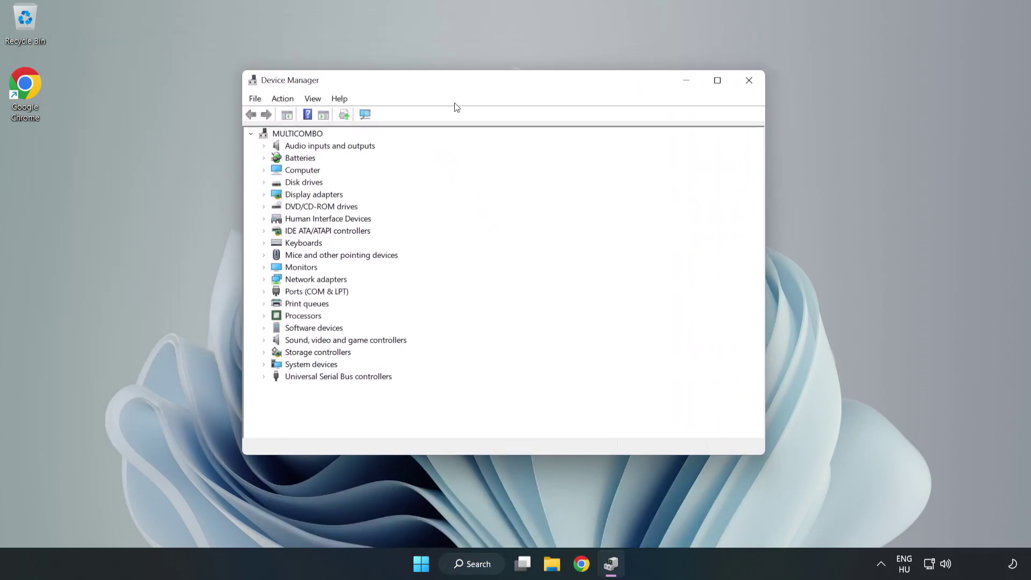
click(292, 345)
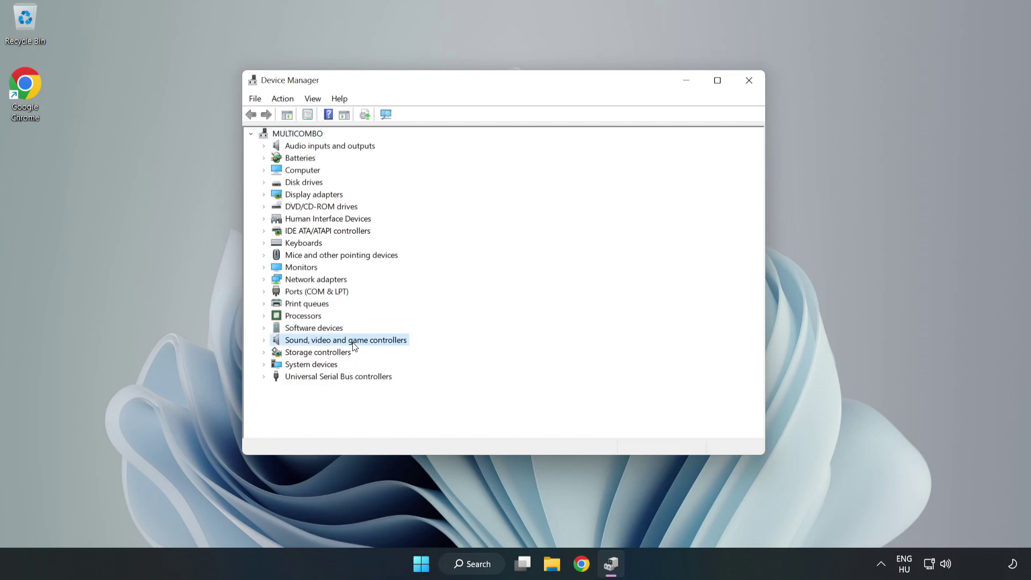
click(264, 341)
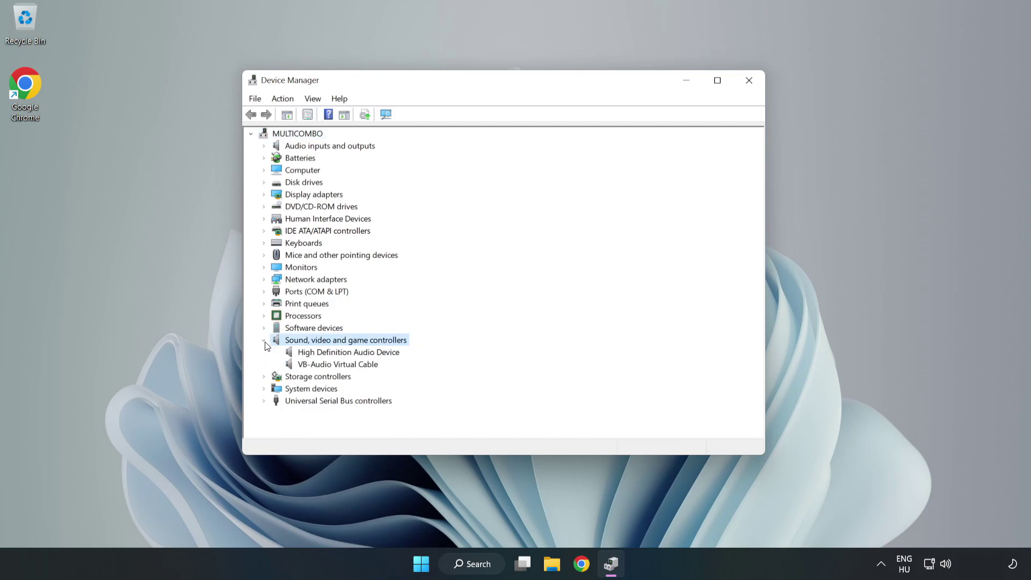
click(315, 354)
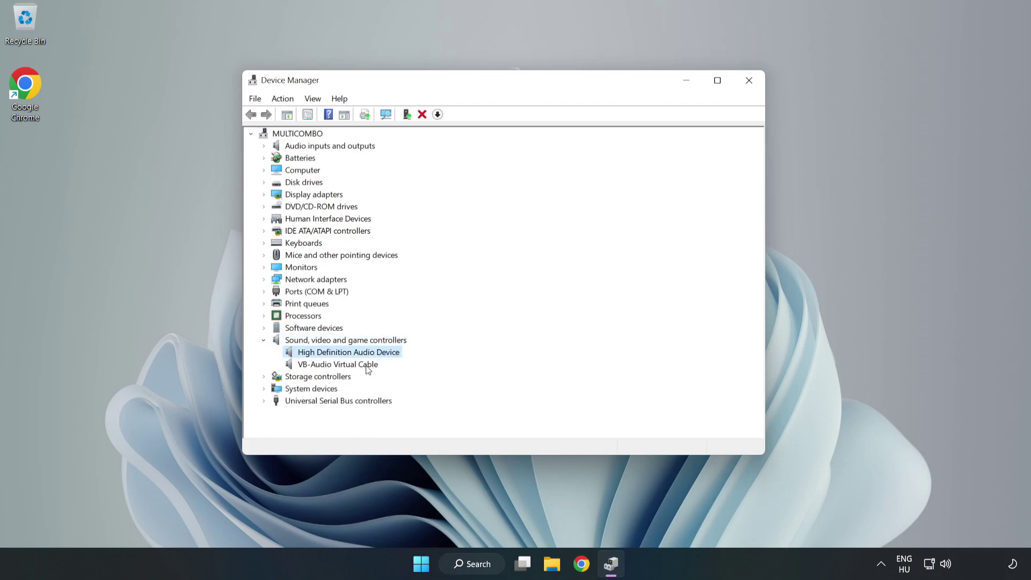
right_click(382, 354)
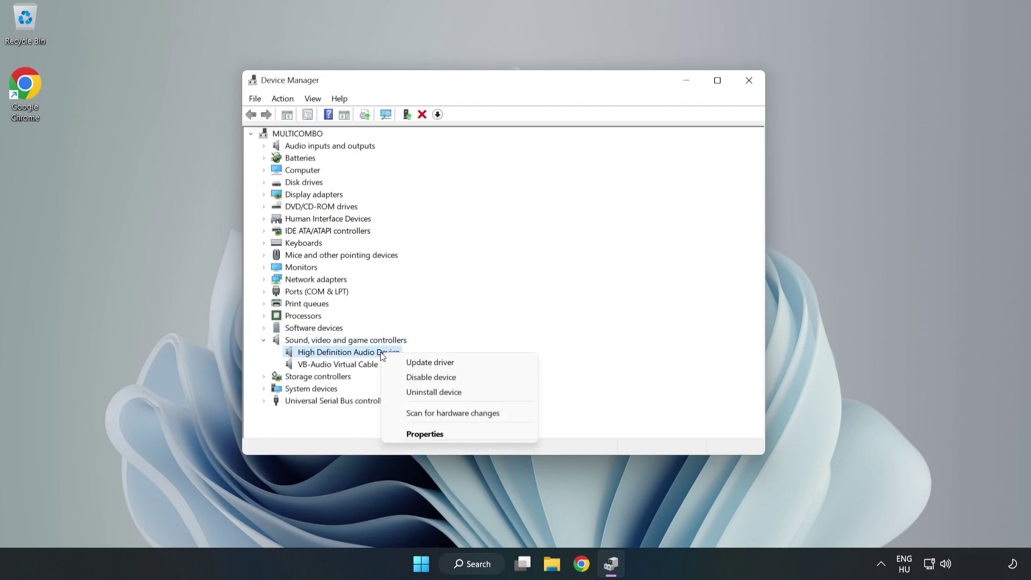
Reinstall the High Definition Audio Device driver by picking it from the computer's driver list
click(469, 365)
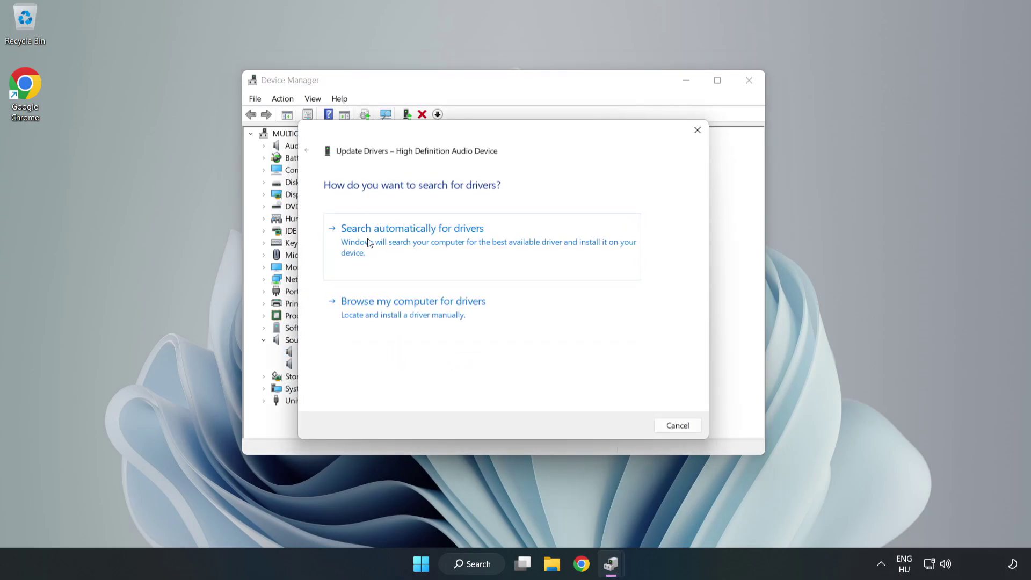
click(449, 316)
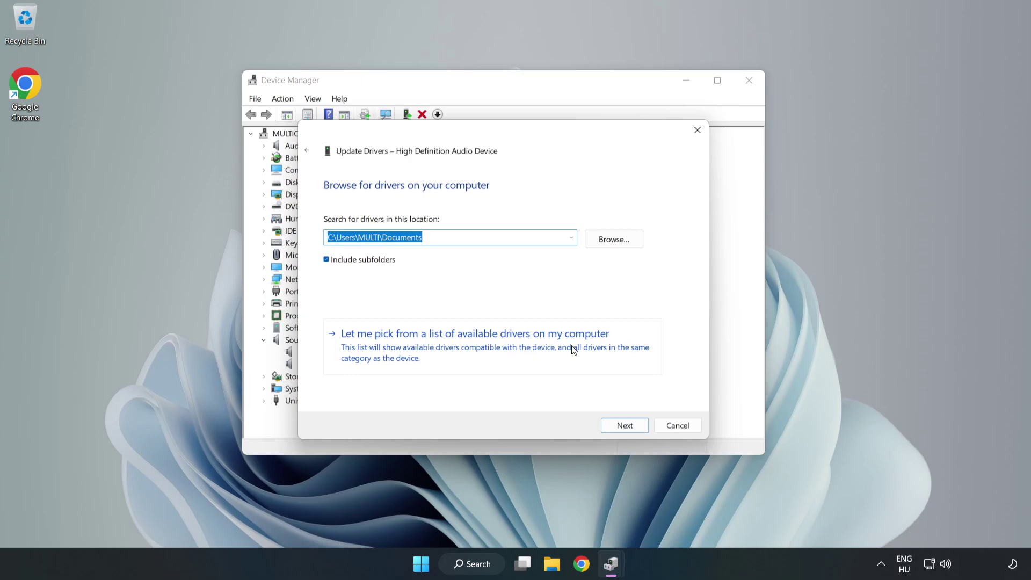
click(538, 354)
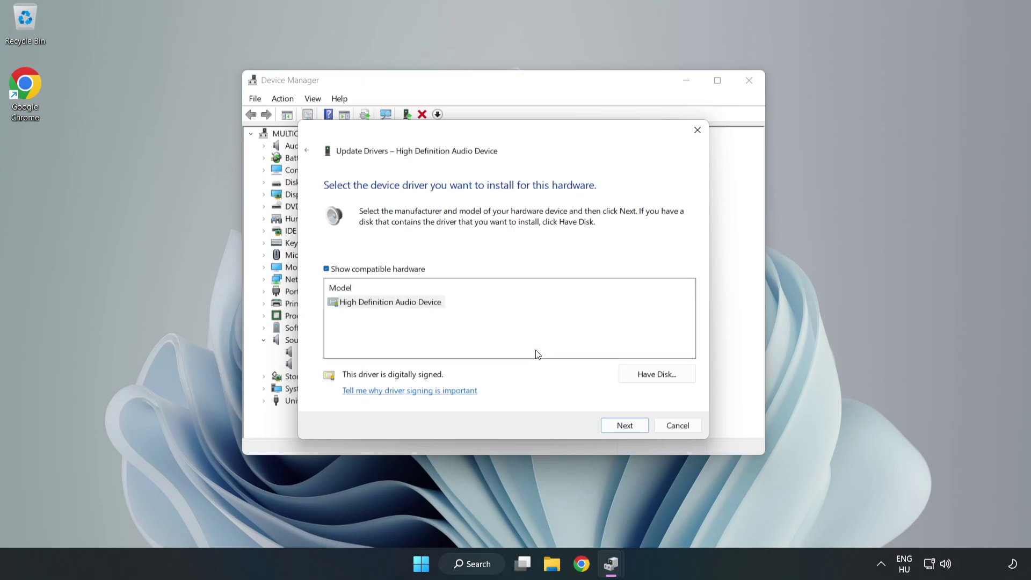
click(345, 305)
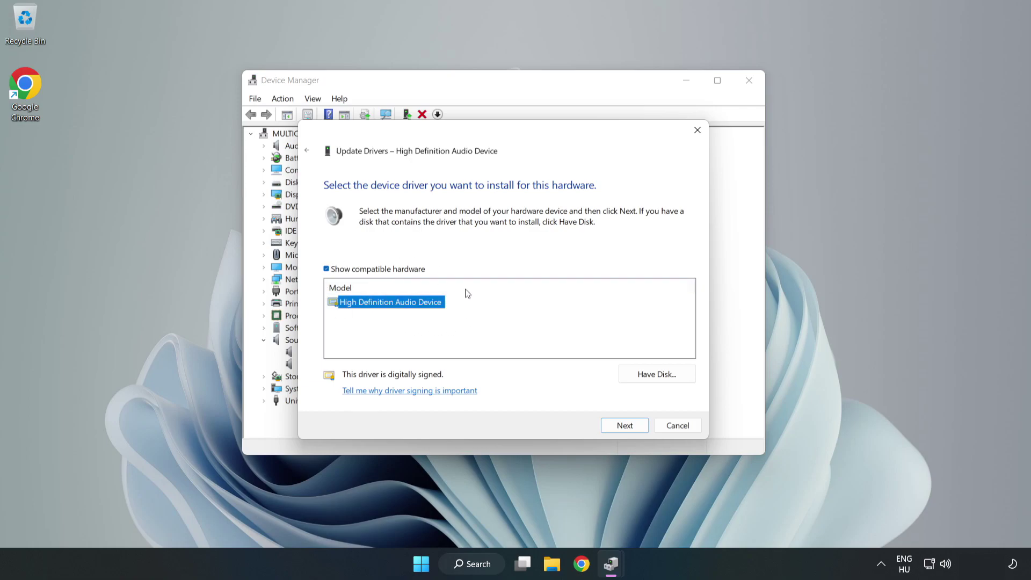
click(626, 430)
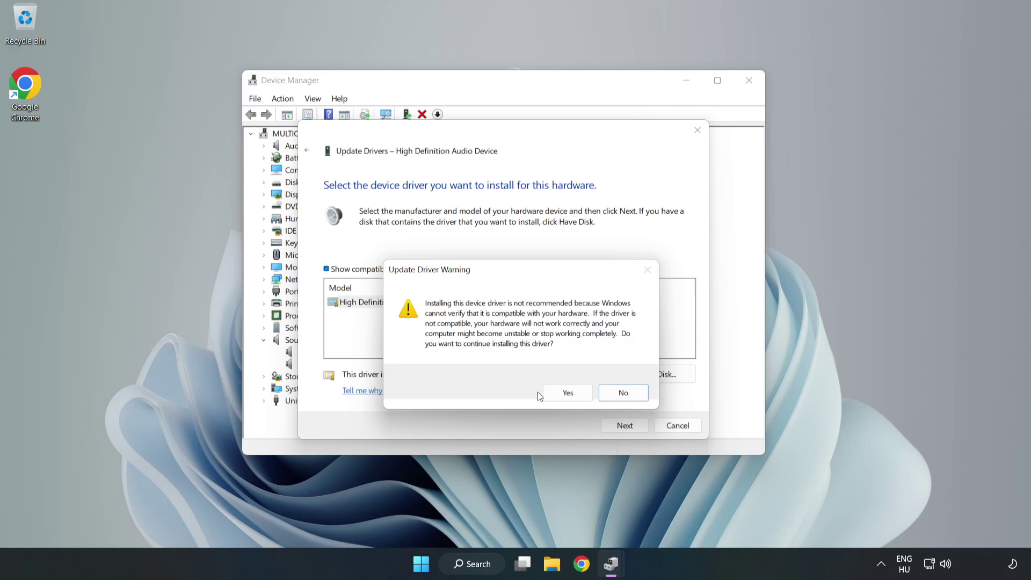
click(572, 395)
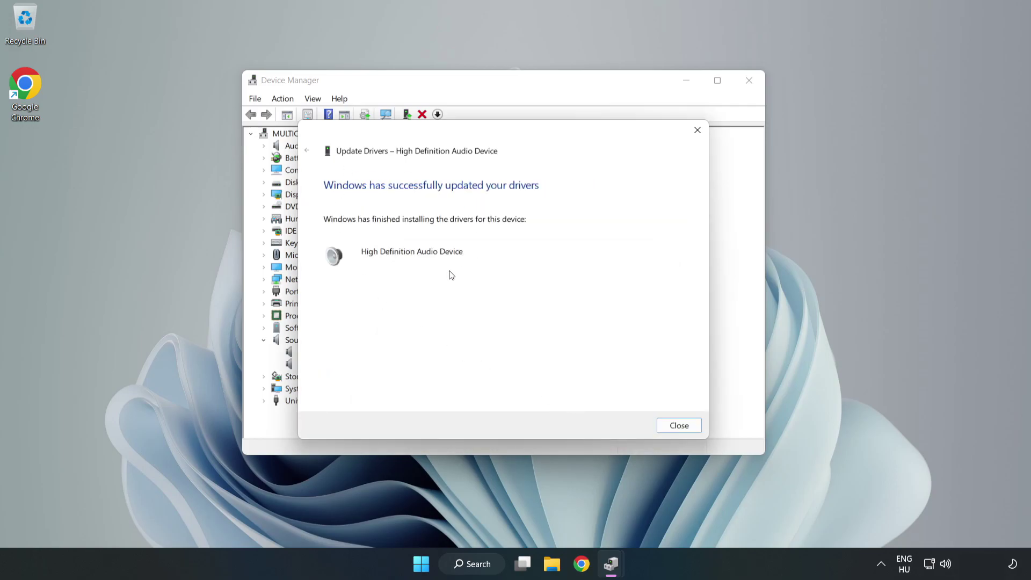
click(679, 425)
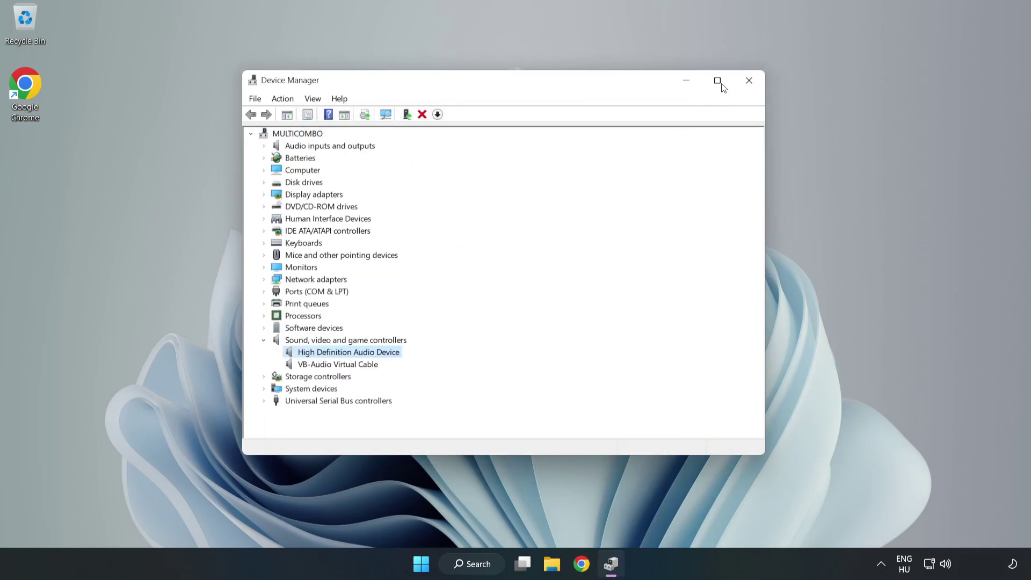
Close Device Manager and bring up the Start menu's power options for a restart
click(748, 82)
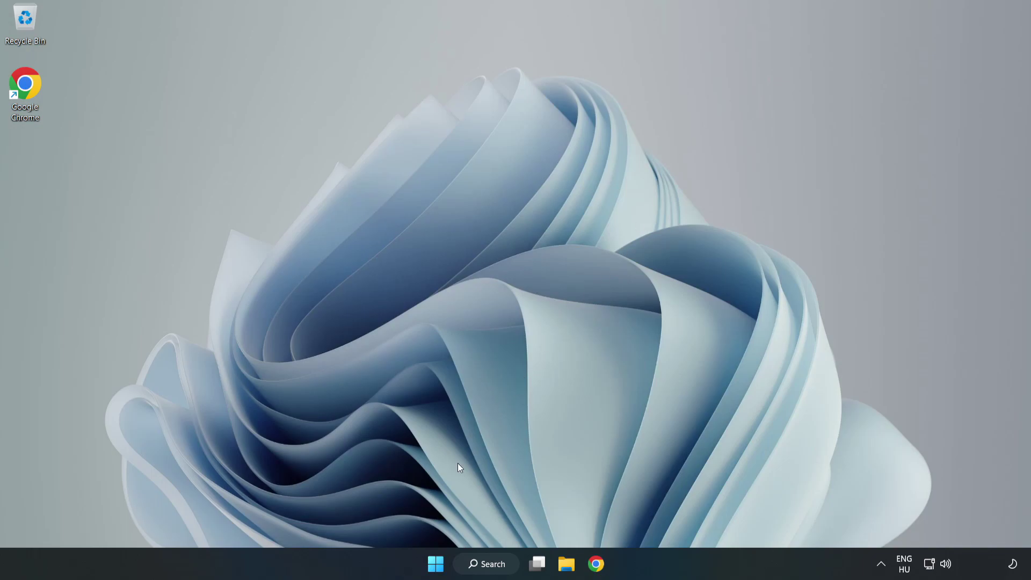
click(436, 563)
Launch Troubleshoot sound problems from the tray volume icon's shortcut menu
right_click(948, 565)
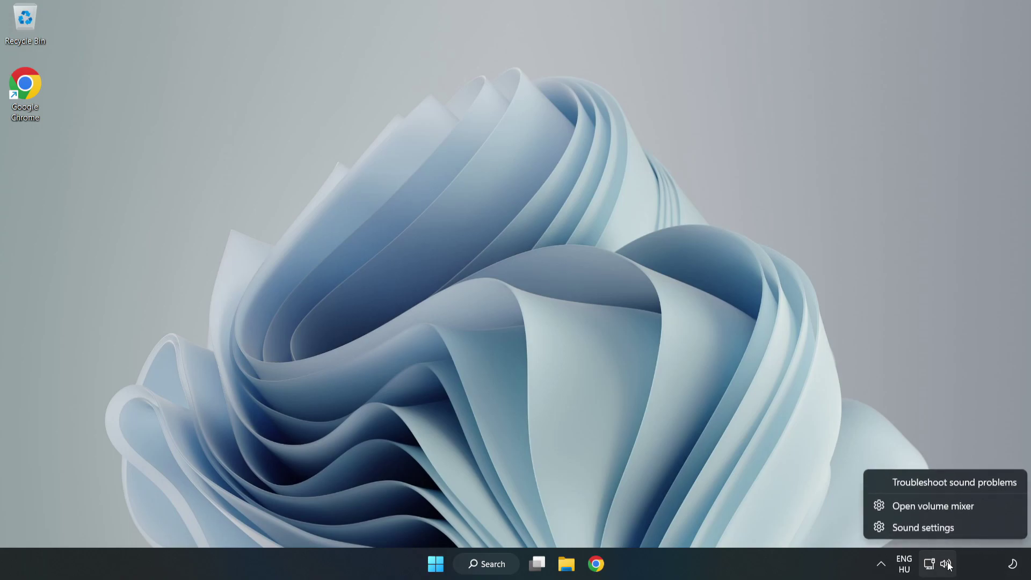
click(933, 483)
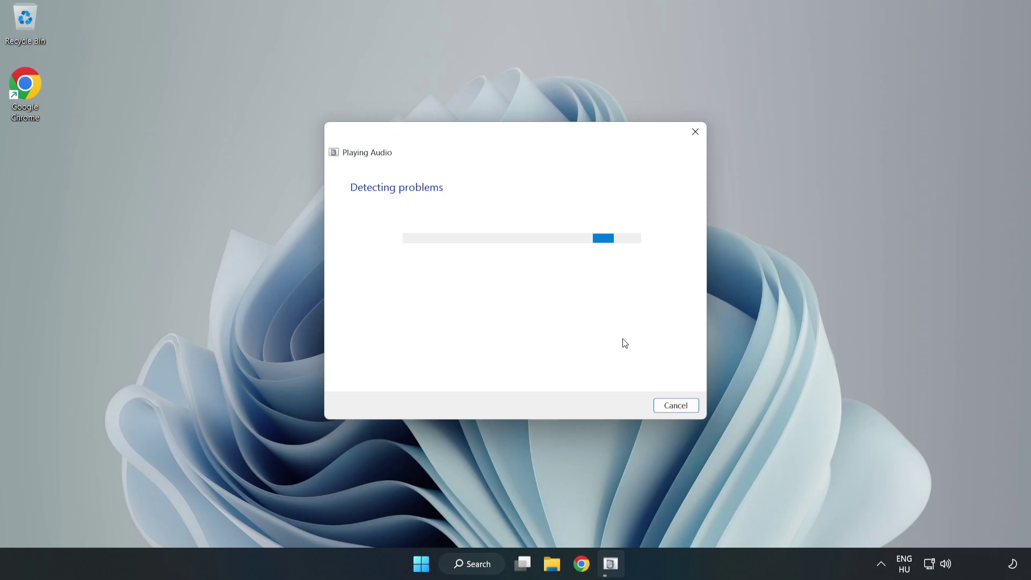